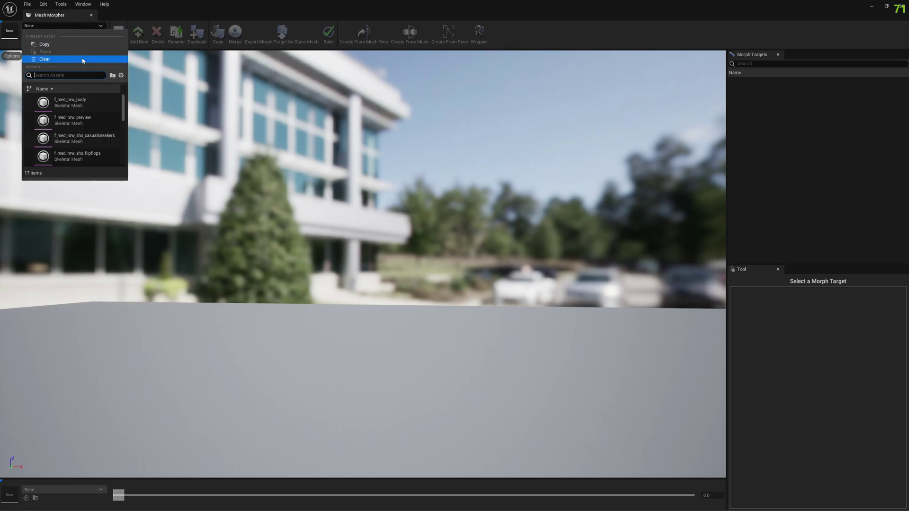
Step: Search 'sic' in the Mesh Morpher asset picker and load Sicario_FaceMesh
type("sica")
left_click(75, 119)
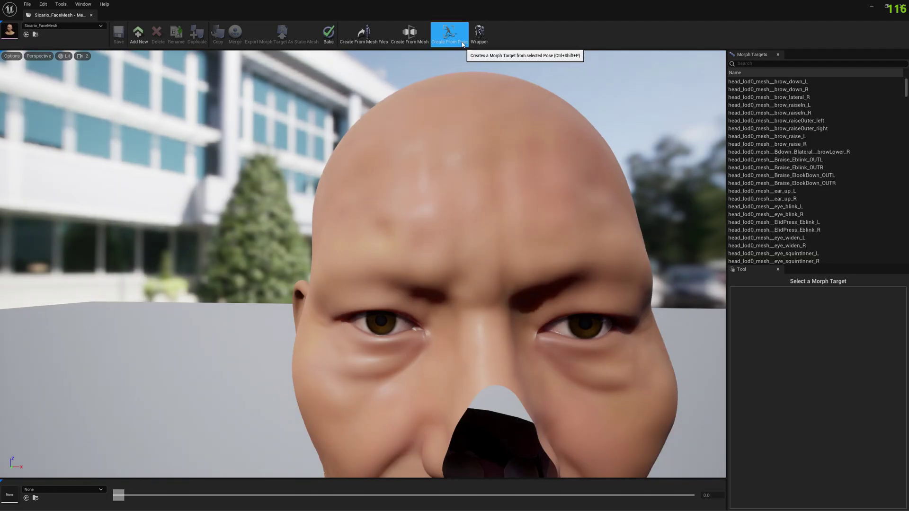
Step: Start Create From Pose and choose mh_arkit_mapping_anim as the pose asset
left_click(446, 34)
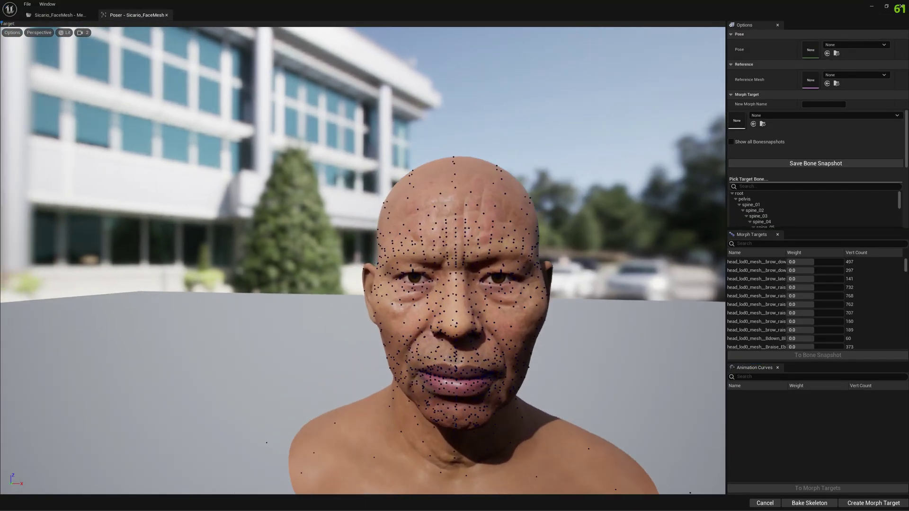
left_click_drag(435, 266, 388, 251)
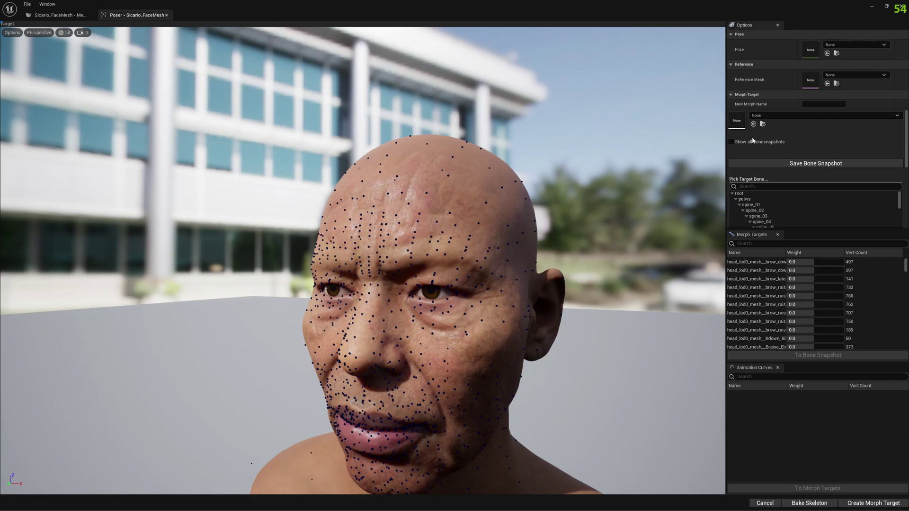
left_click(853, 44)
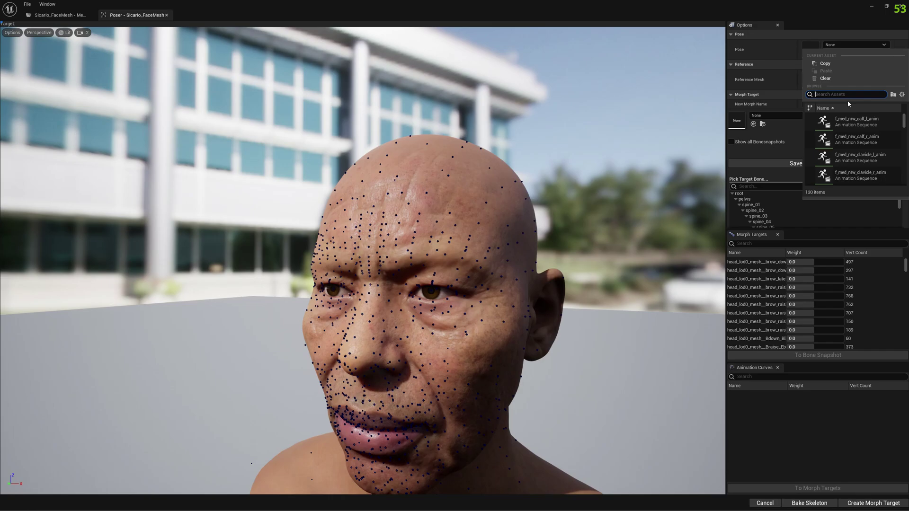
type("arkit")
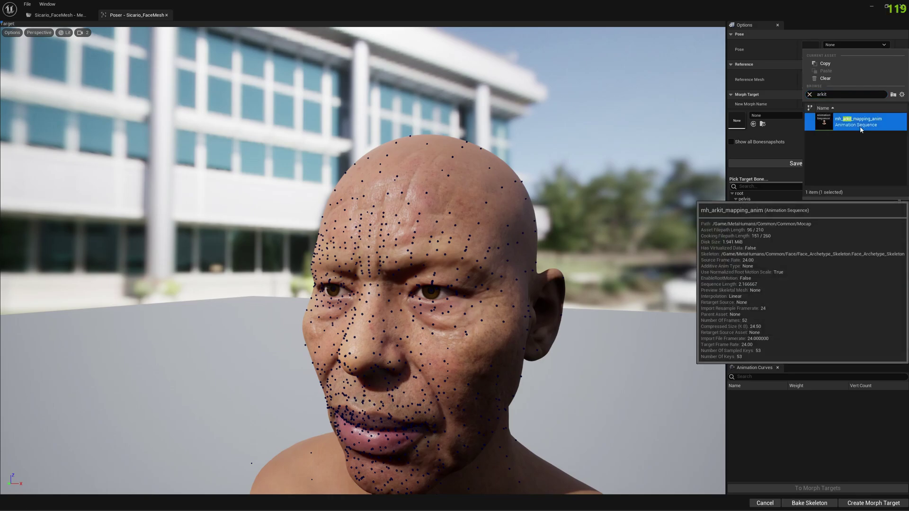
left_click(860, 124)
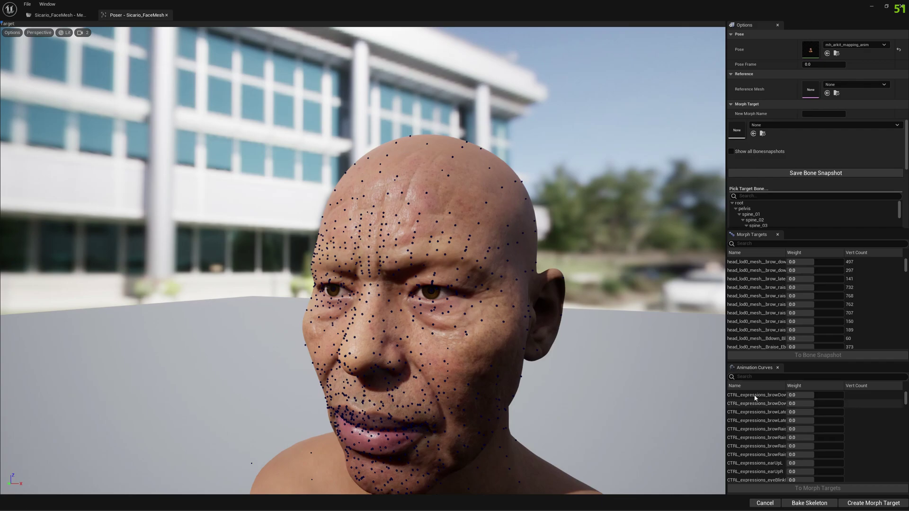
Step: Dock Animation Curves beside Morph Targets and widen its Name column to show full names
left_click_drag(759, 369, 848, 234)
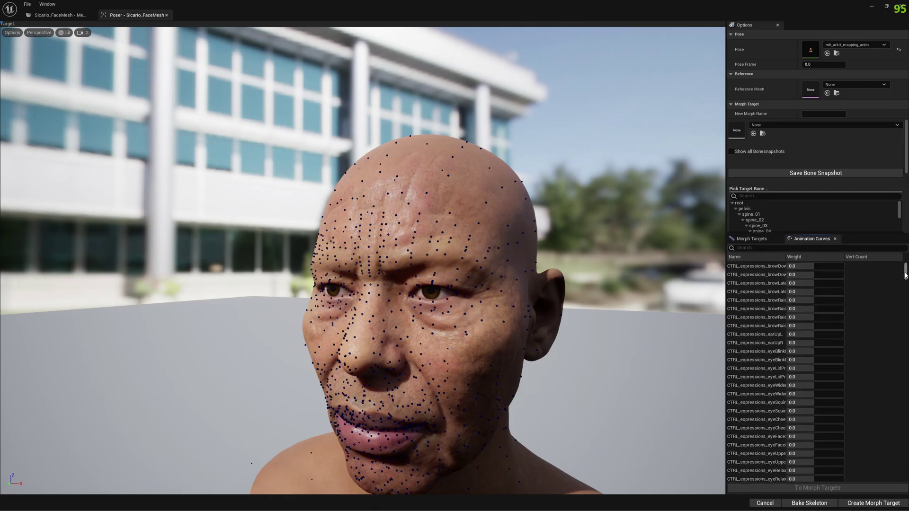
left_click_drag(786, 257, 812, 256)
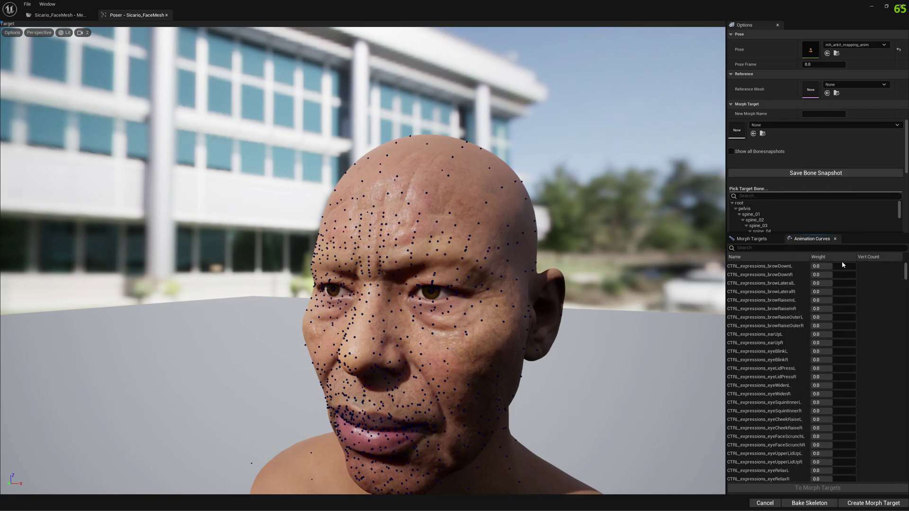
left_click_drag(905, 273, 898, 478)
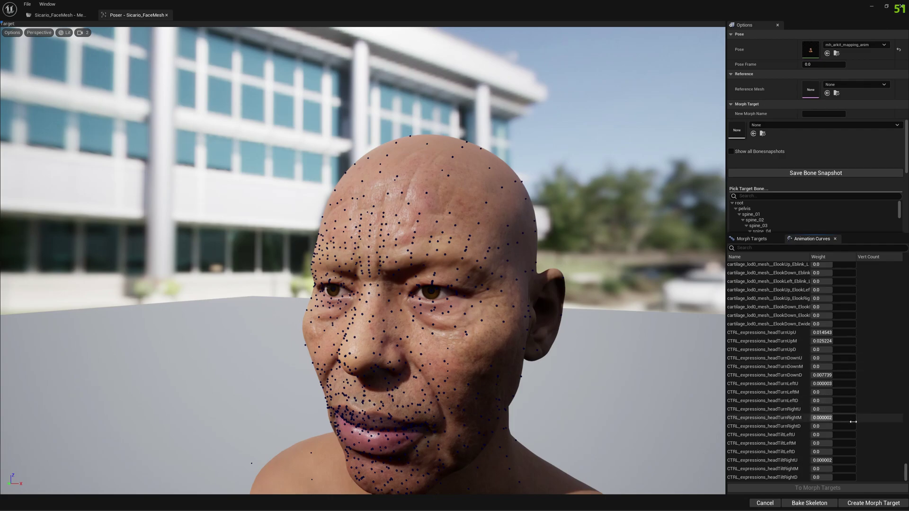
left_click_drag(905, 472, 899, 268)
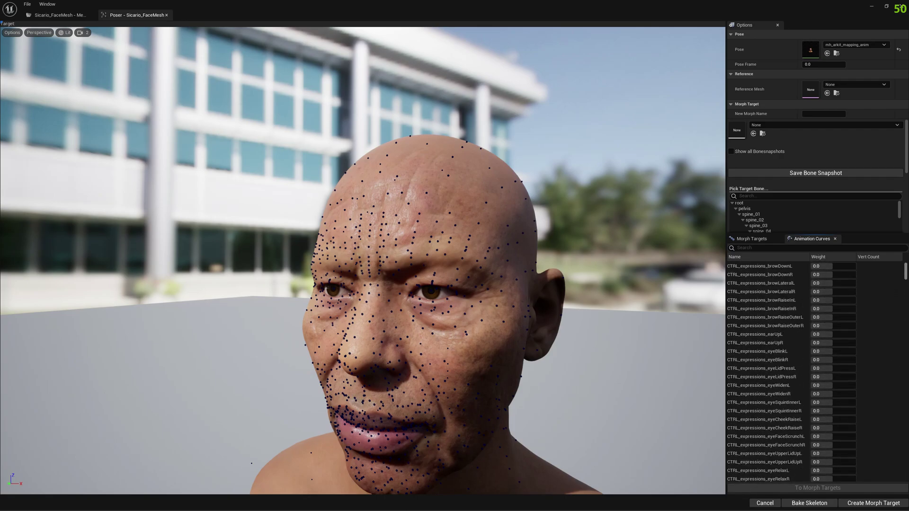
Step: Test the browDownL weight slider, then set browDownL and browDownR weights to 0
mouse_move(831, 266)
left_mouse_down()
mouse_move(856, 267)
mouse_move(824, 274)
left_mouse_up()
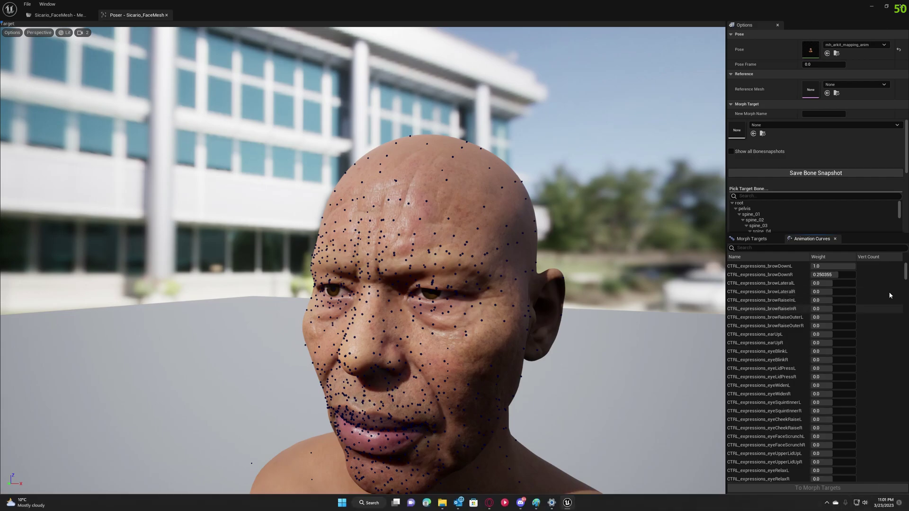
left_click(848, 264)
type("0")
key("Return")
left_click(834, 276)
type("0")
key("Return")
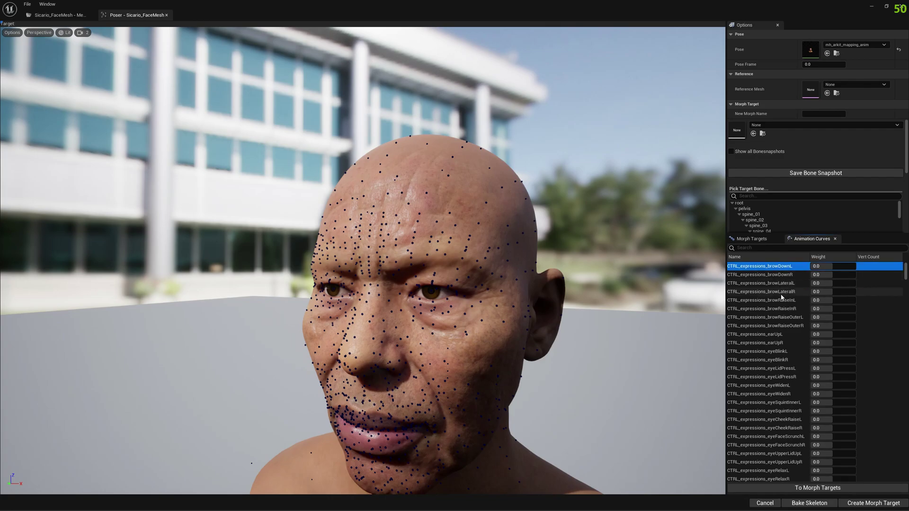
Step: Convert curves browDownL through browLateralR to morph targets, then return to the Sicario_FaceMesh tab
left_click(781, 293, "shift")
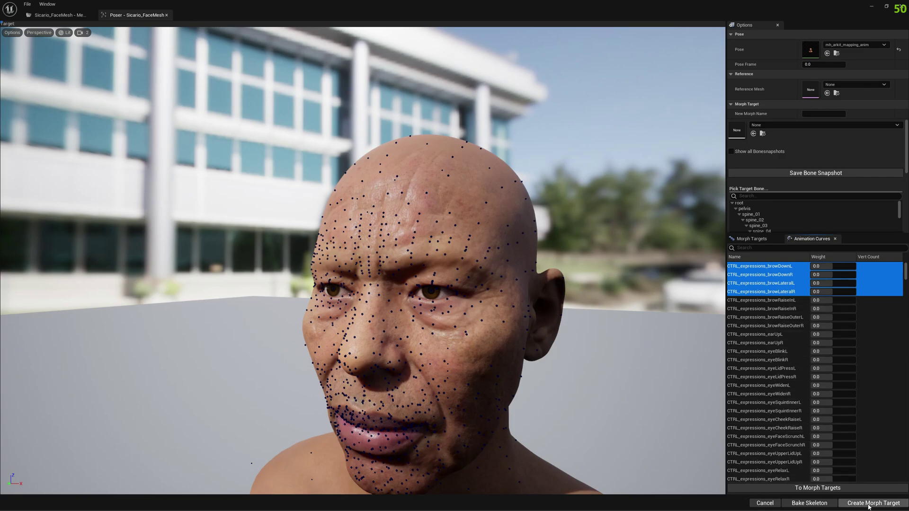
left_click(818, 489)
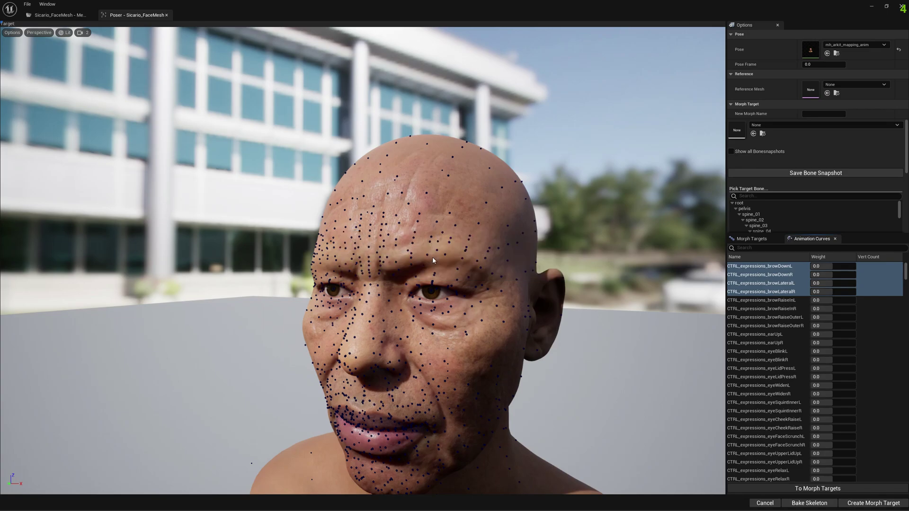
mouse_move(433, 257)
left_mouse_down()
mouse_move(407, 258)
mouse_move(433, 257)
left_mouse_up()
left_click(57, 15)
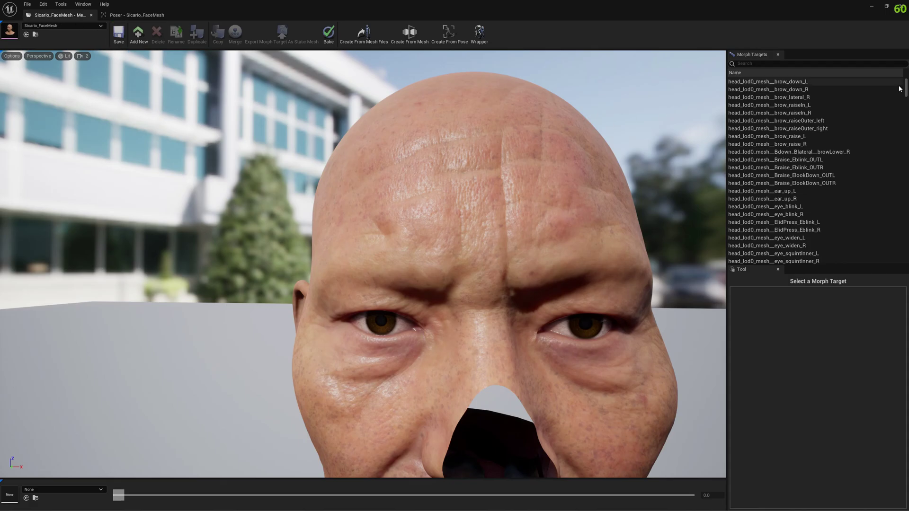
Step: Preview browDownL, browDownR, browLateralL and browLateralR morph targets in turn, then deselect
left_click_drag(906, 90, 905, 253)
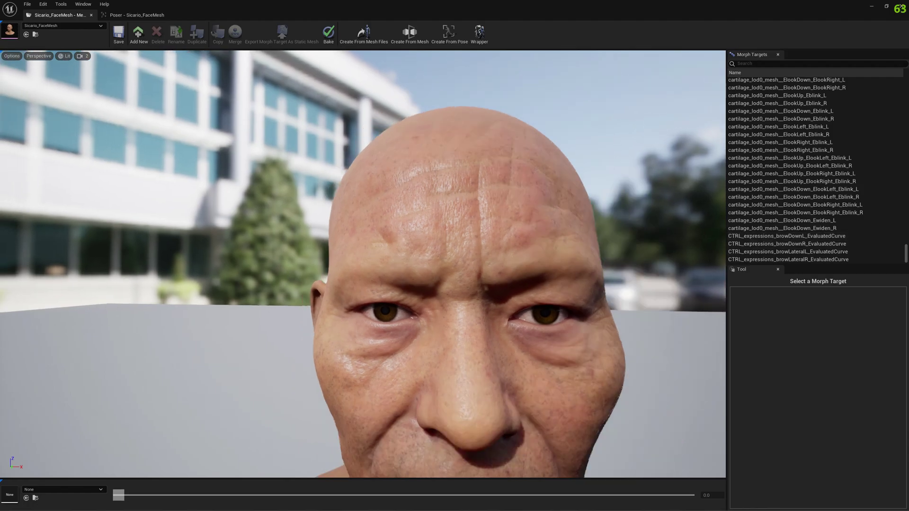
left_click(817, 238)
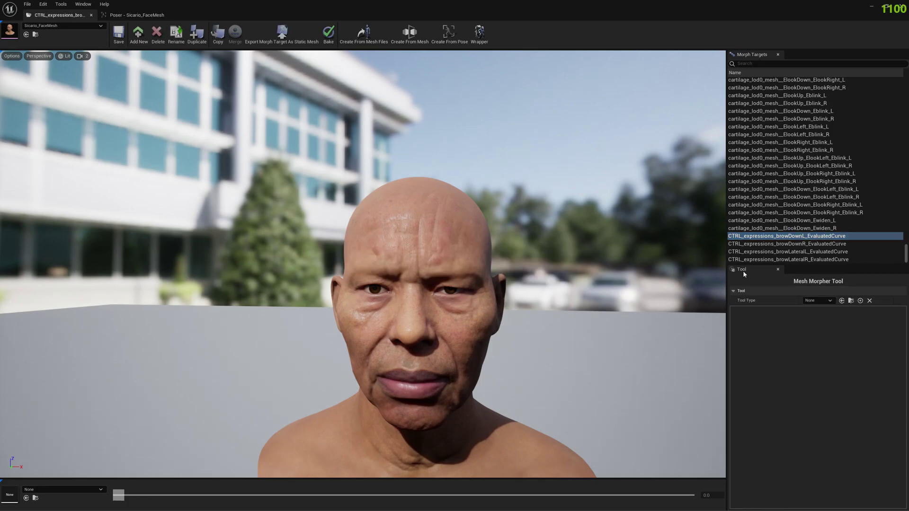
left_click(781, 245)
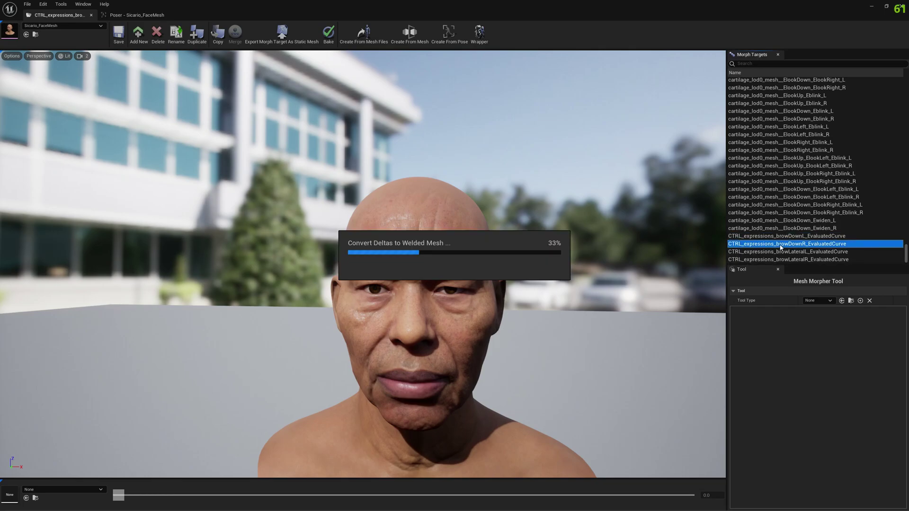
left_click(783, 252)
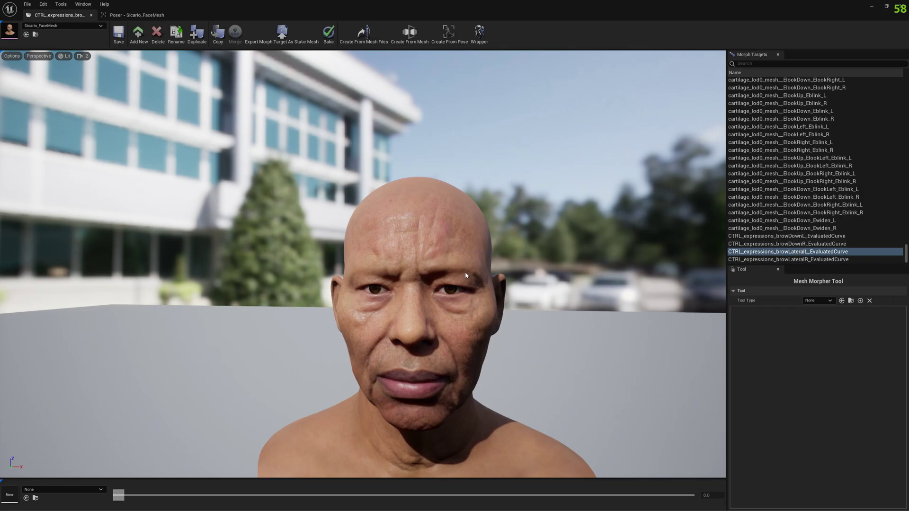
left_click(782, 261)
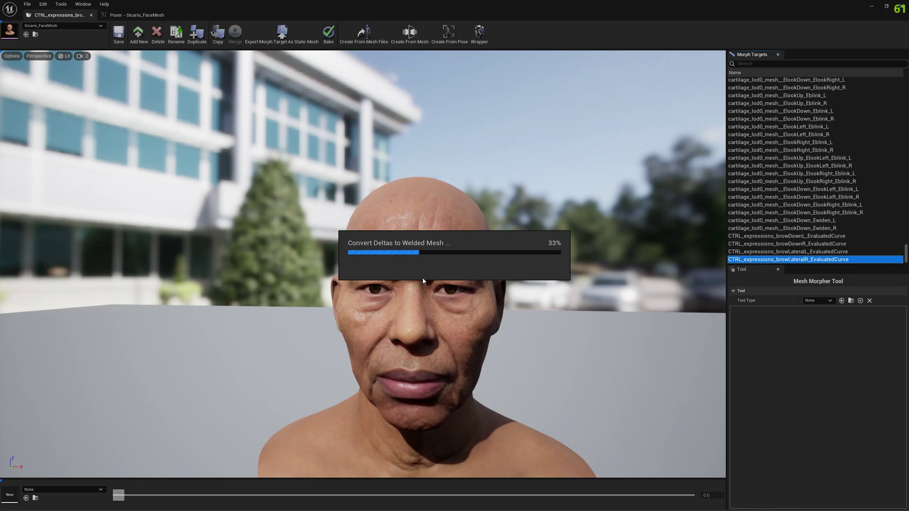
right_click(754, 260)
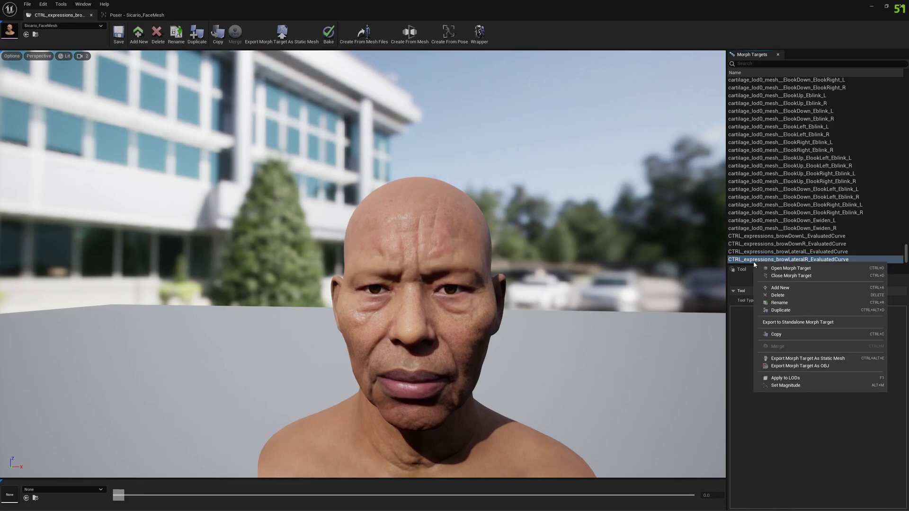
left_click(778, 275)
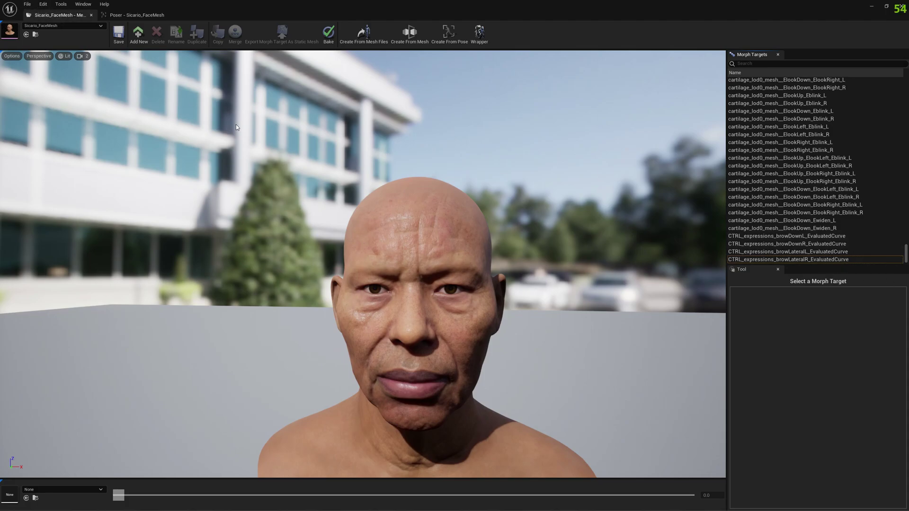
Step: Set the Mesh Morpher Animation Curve Prefix to NewCurve_ in Editor Preferences
left_click(44, 4)
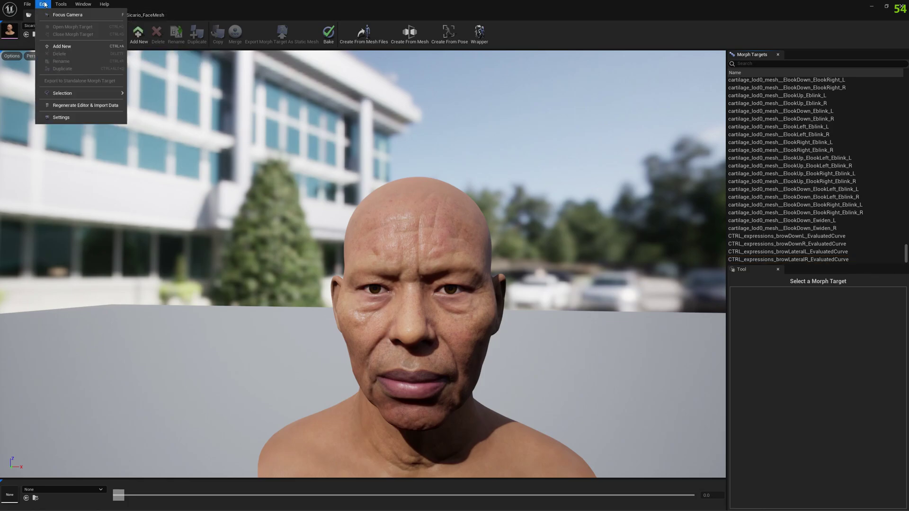
left_click(64, 118)
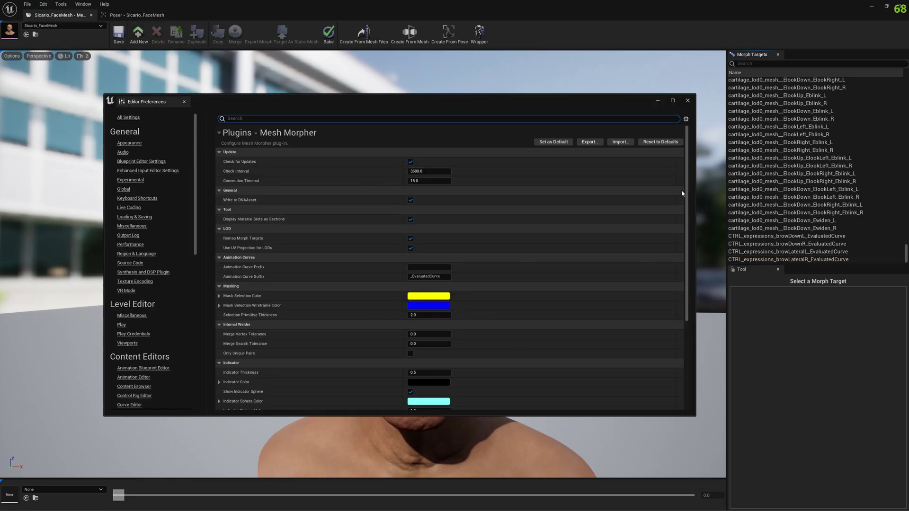
scroll(687, 204, "down", 3)
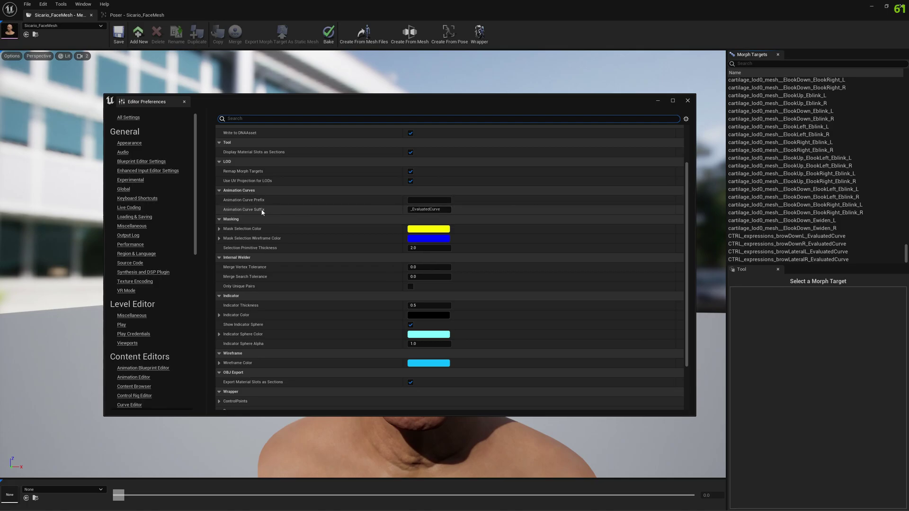
left_click(434, 200)
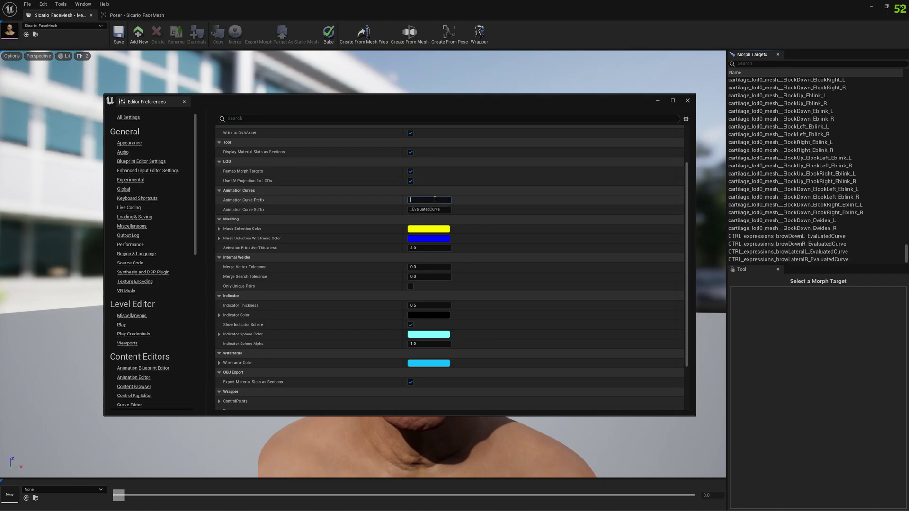
type("NewCurv")
key("Return")
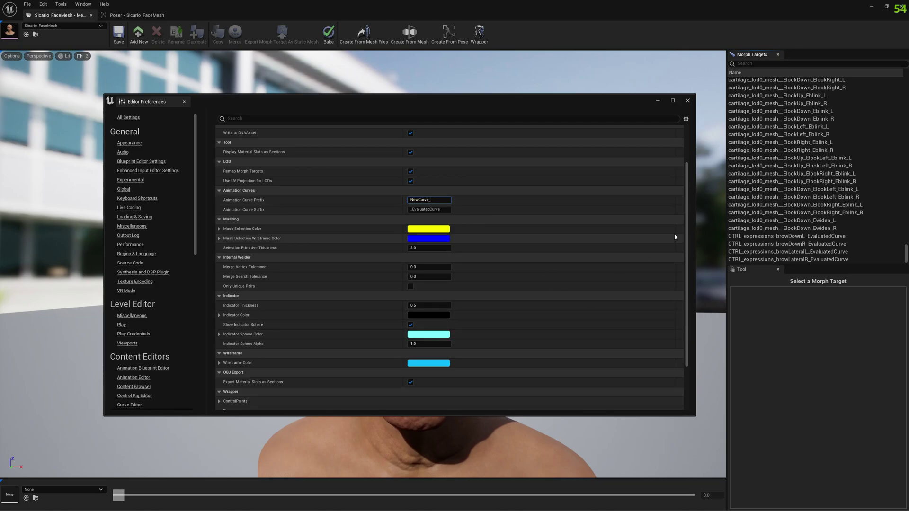
scroll(689, 249, "down", 2)
left_click(688, 101)
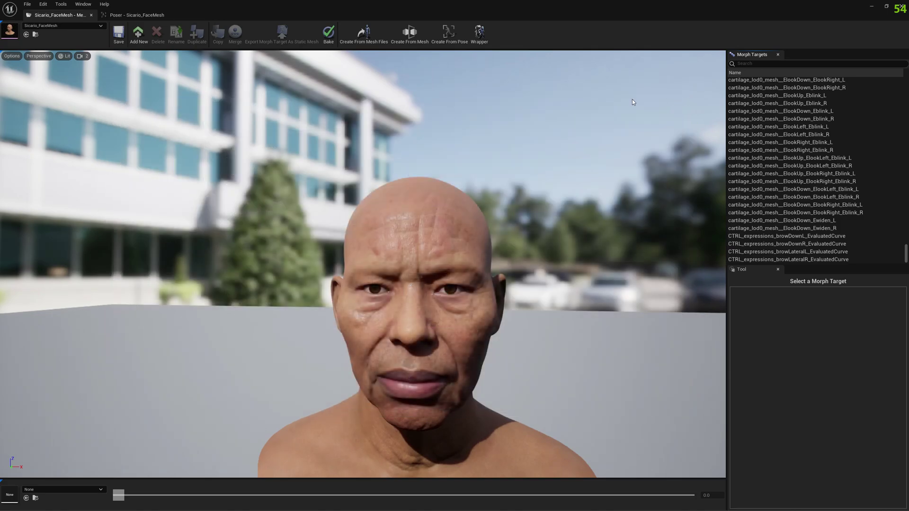
Step: In the Poser tab, convert only CTRL_expressions_browDownL to a morph target, then return
left_click(139, 15)
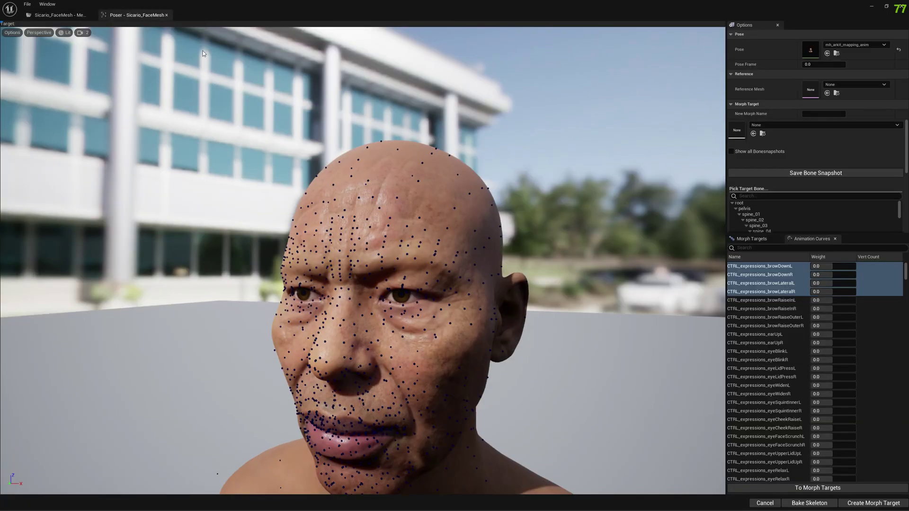
left_click(776, 267)
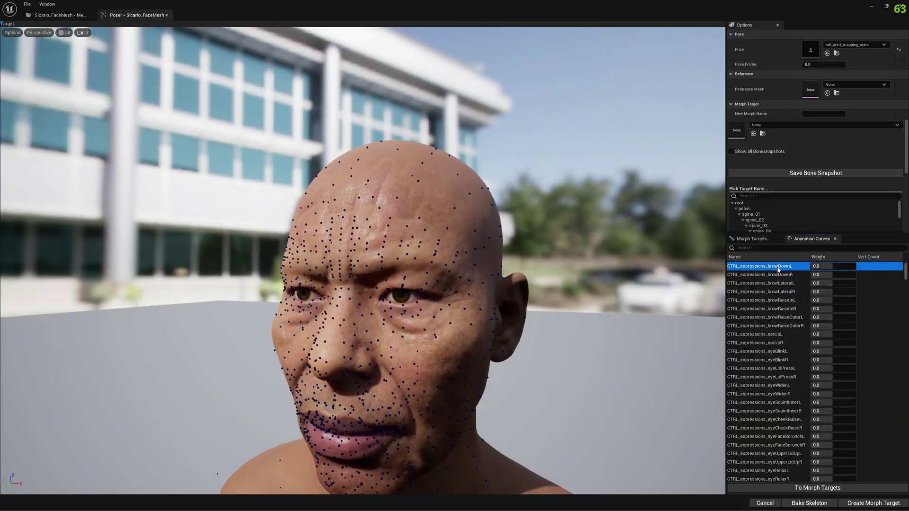
left_click(818, 488)
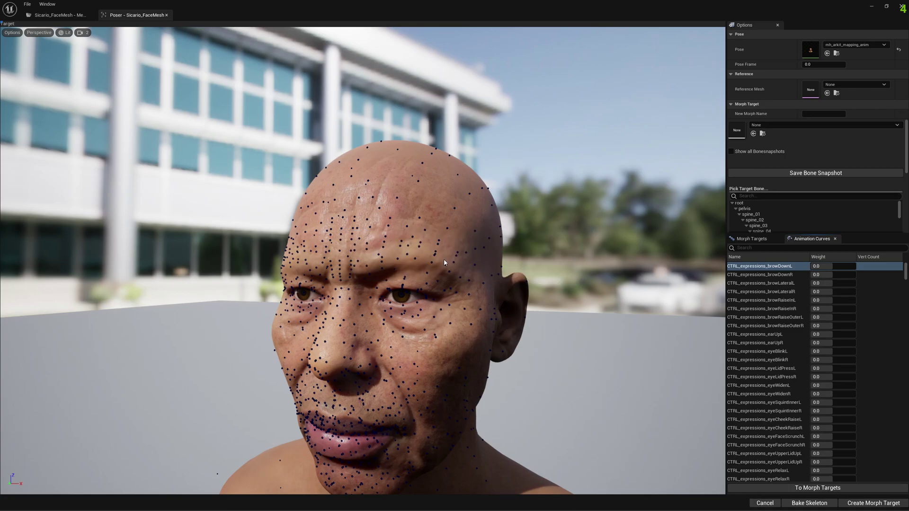
left_click(71, 15)
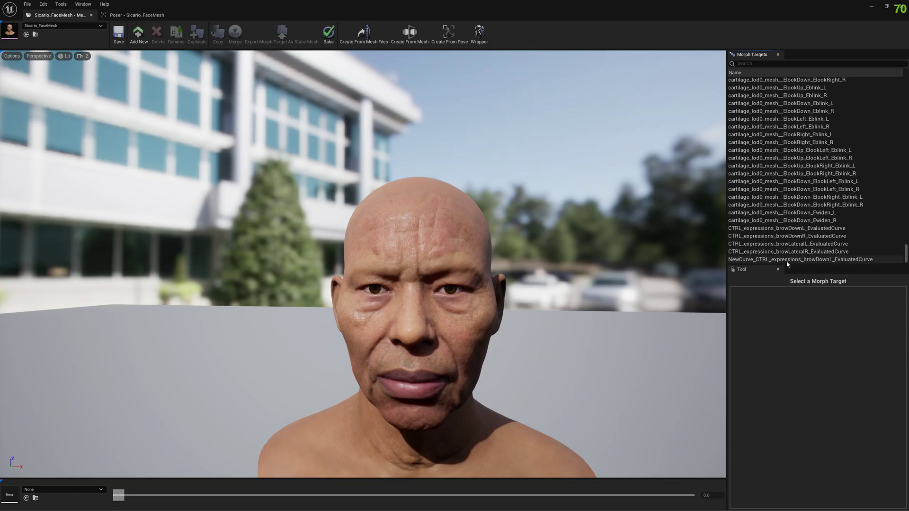
Step: Select NewCurve_CTRL_expressions_browDownL_EvaluatedCurve in the Morph Targets list to preview it
left_click(785, 259)
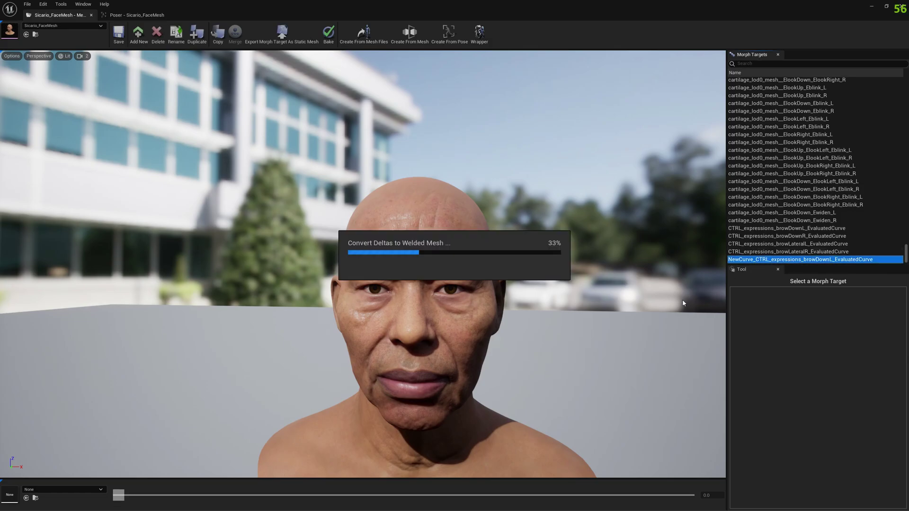